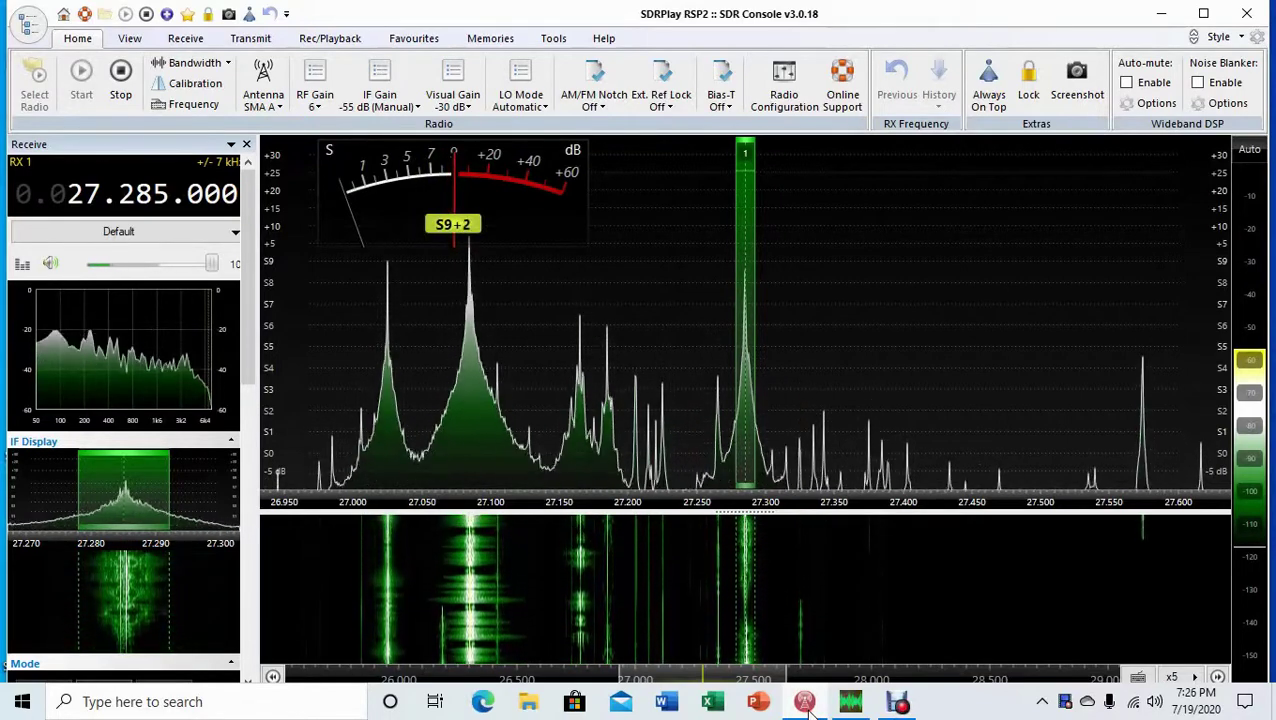
left_click(806, 704)
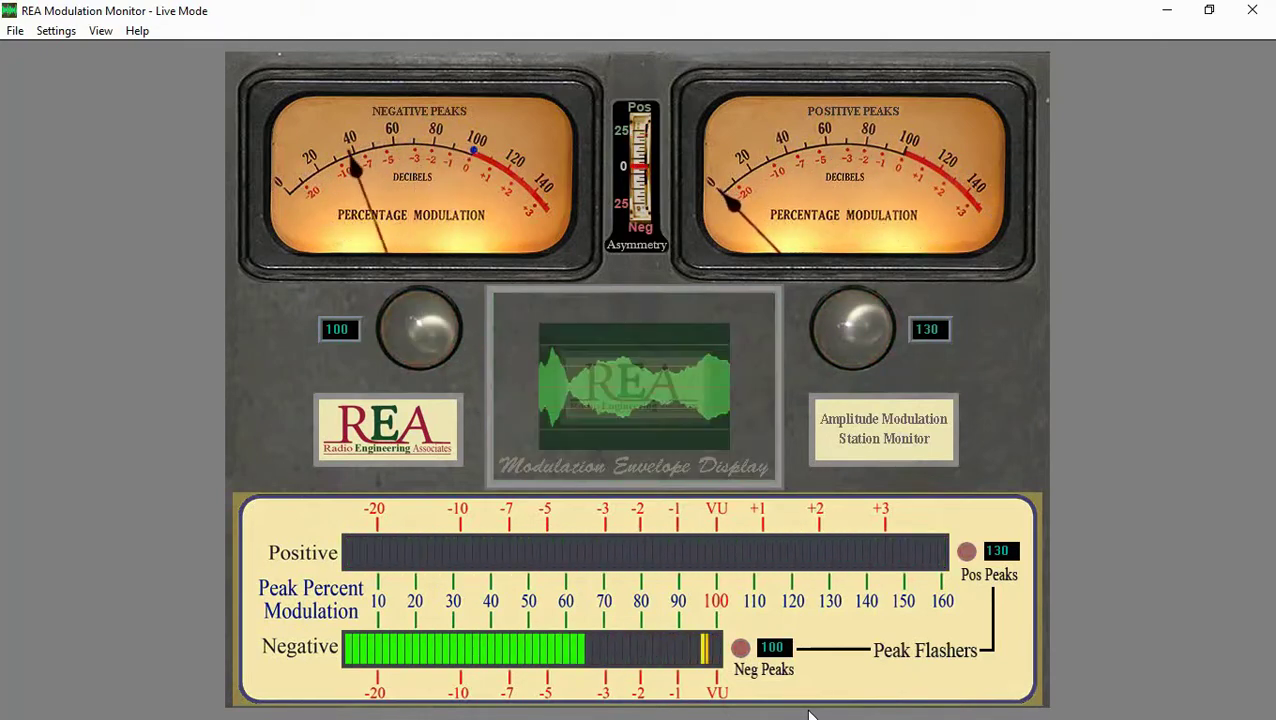
left_click(808, 708)
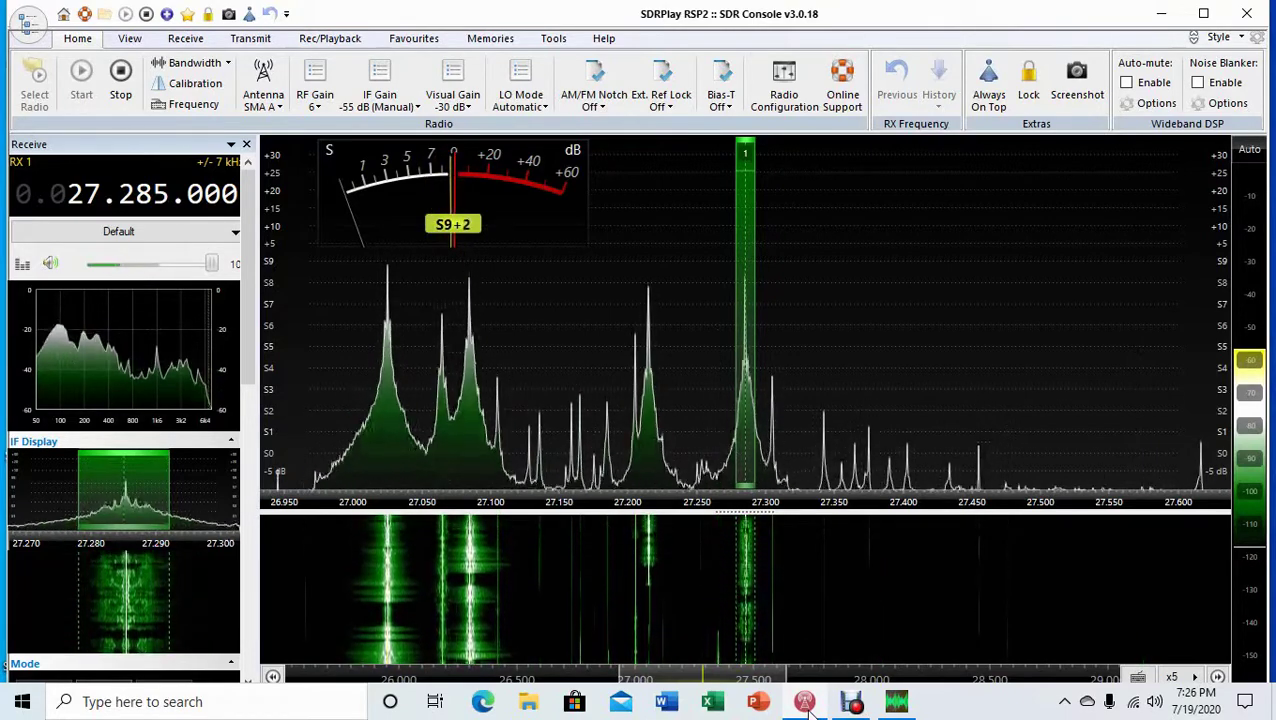
left_click(805, 701)
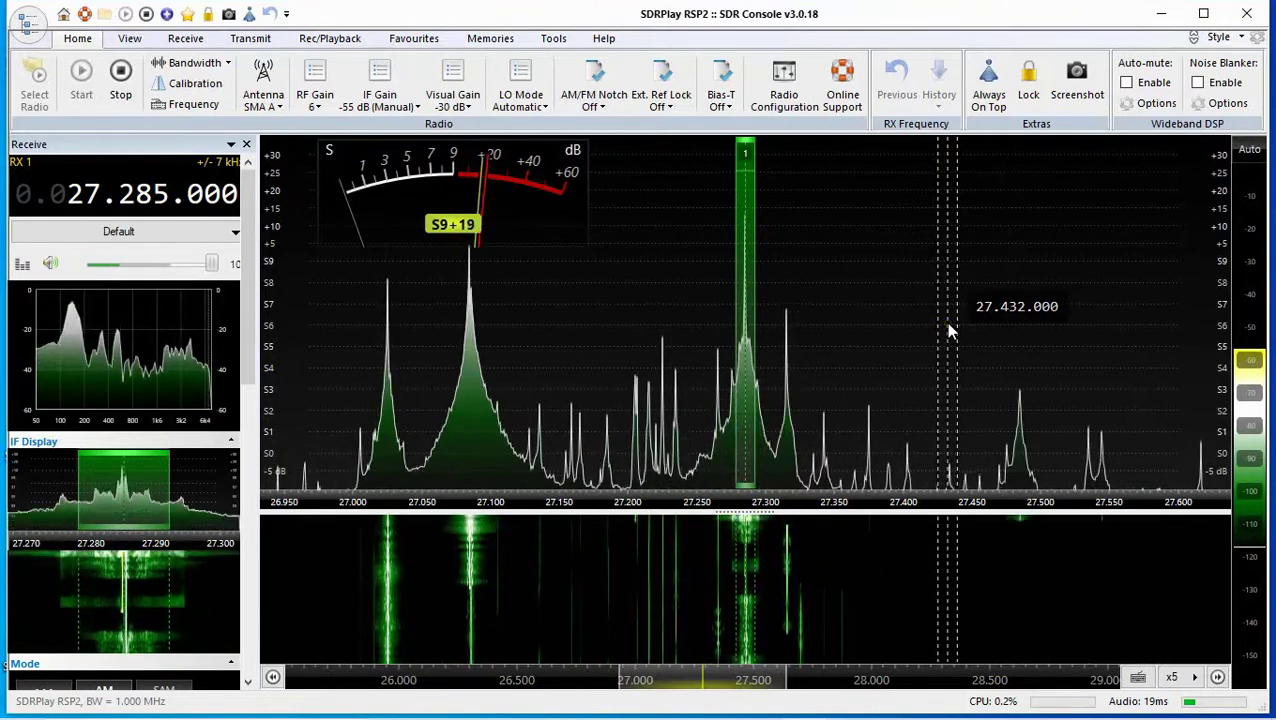
mouse_move(1148, 156)
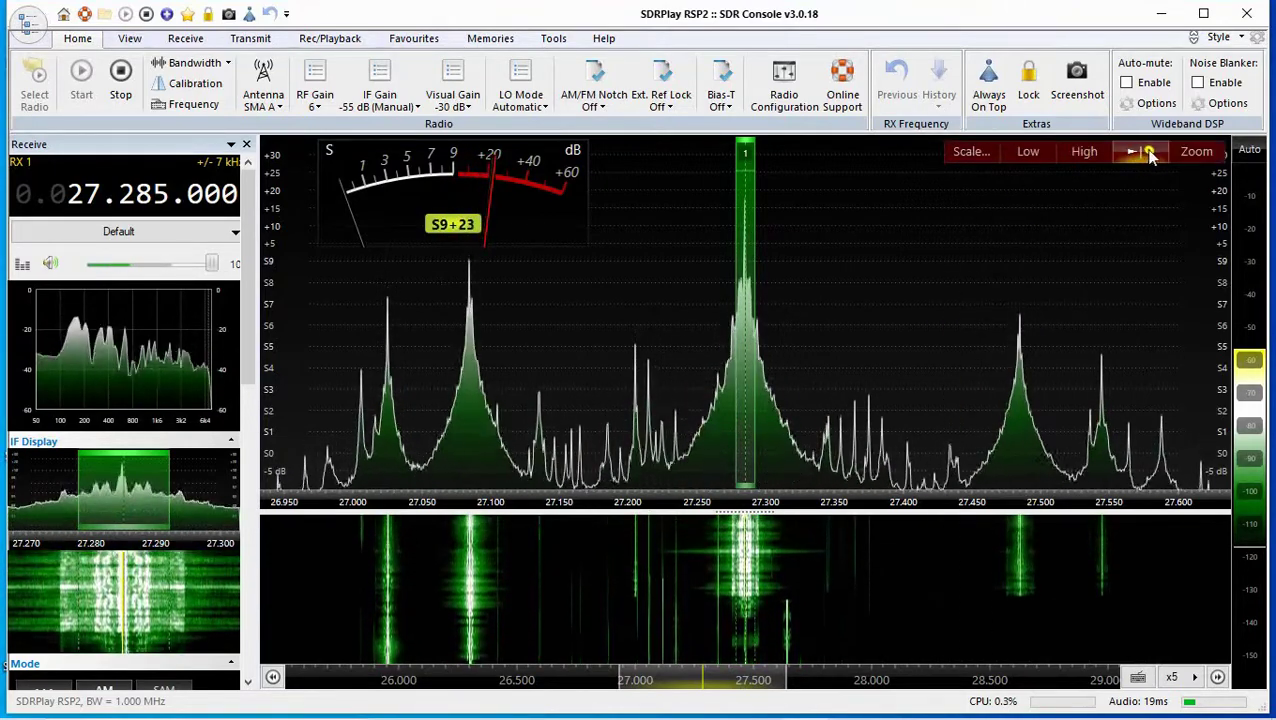
- Drag the zoom slider to span 27.18–27.40 MHz, then open and close the Low slider
left_click(1196, 152)
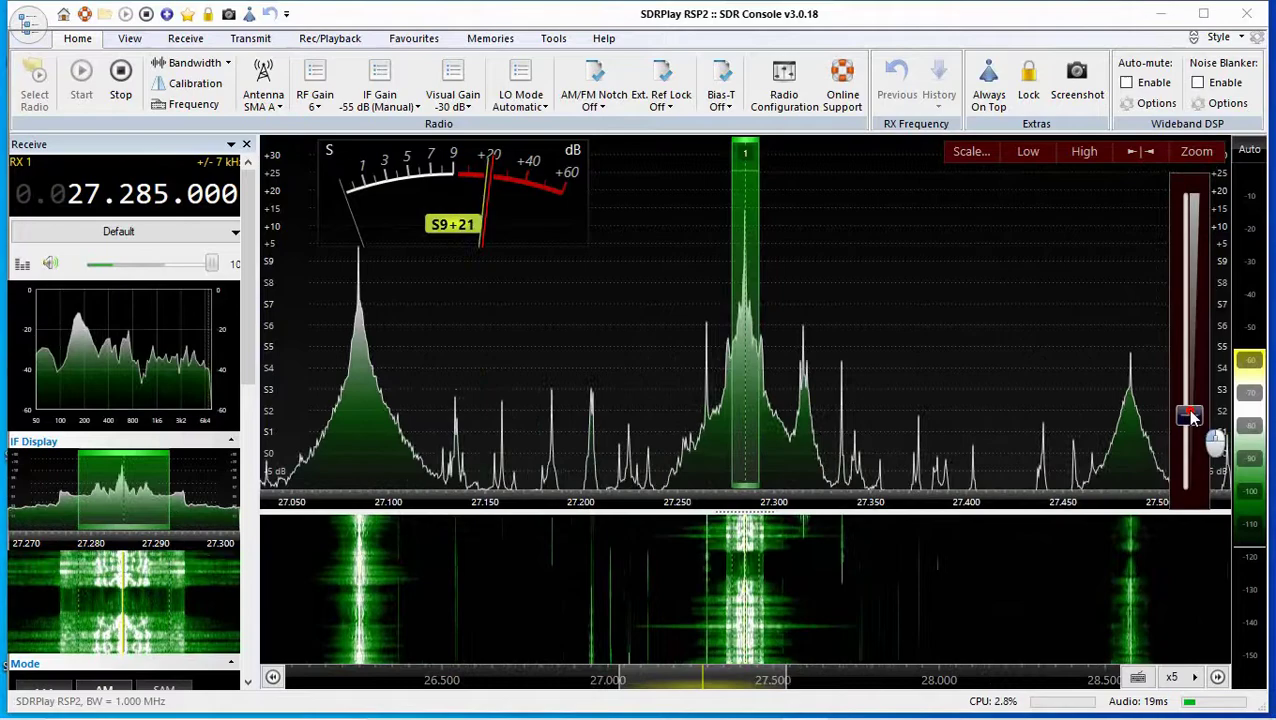
left_click_drag(1196, 450, 1186, 362)
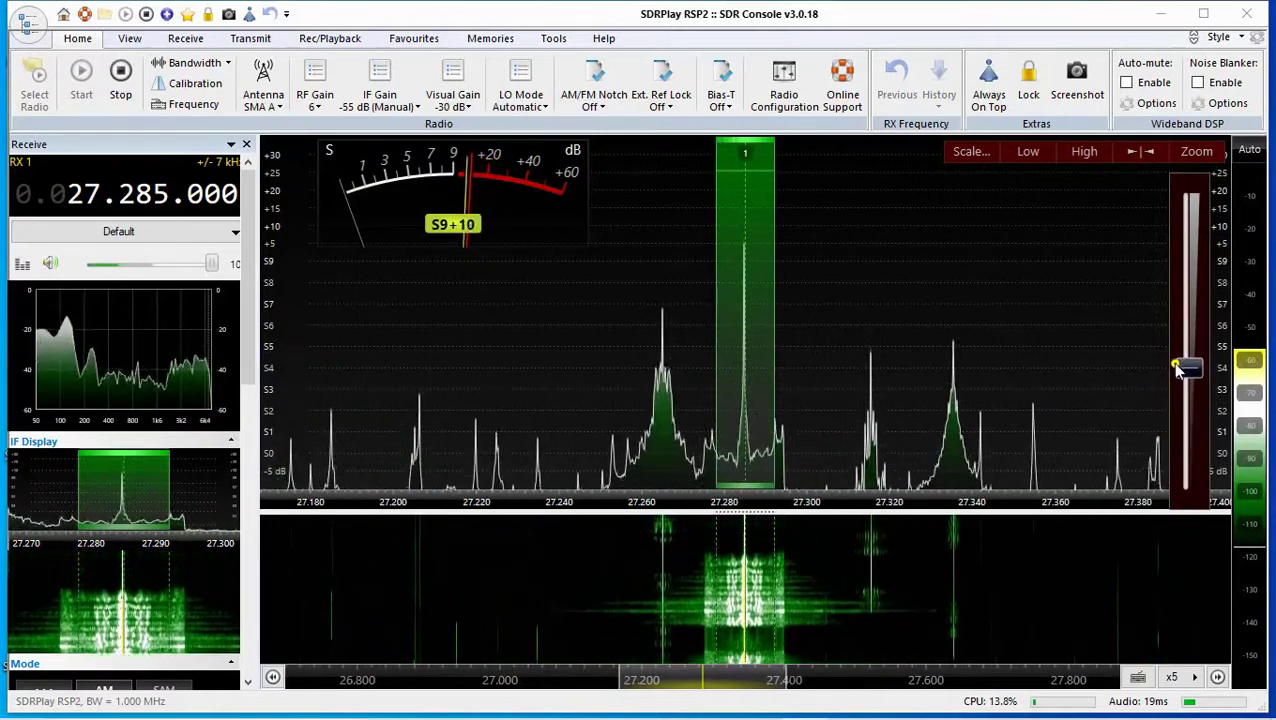
left_click(1028, 152)
left_click(1183, 357)
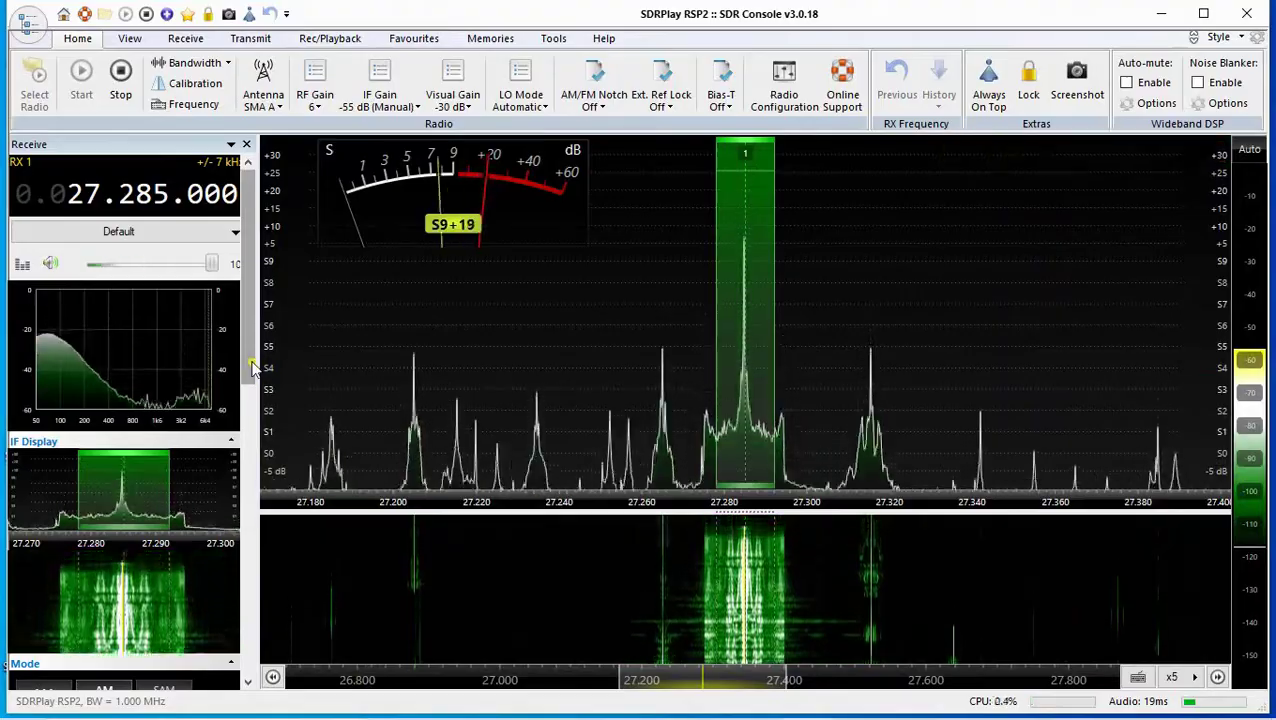
- Switch to REA Modulation Monitor to watch negative peaks near 100% and positive near 140%
key("alt+Tab")
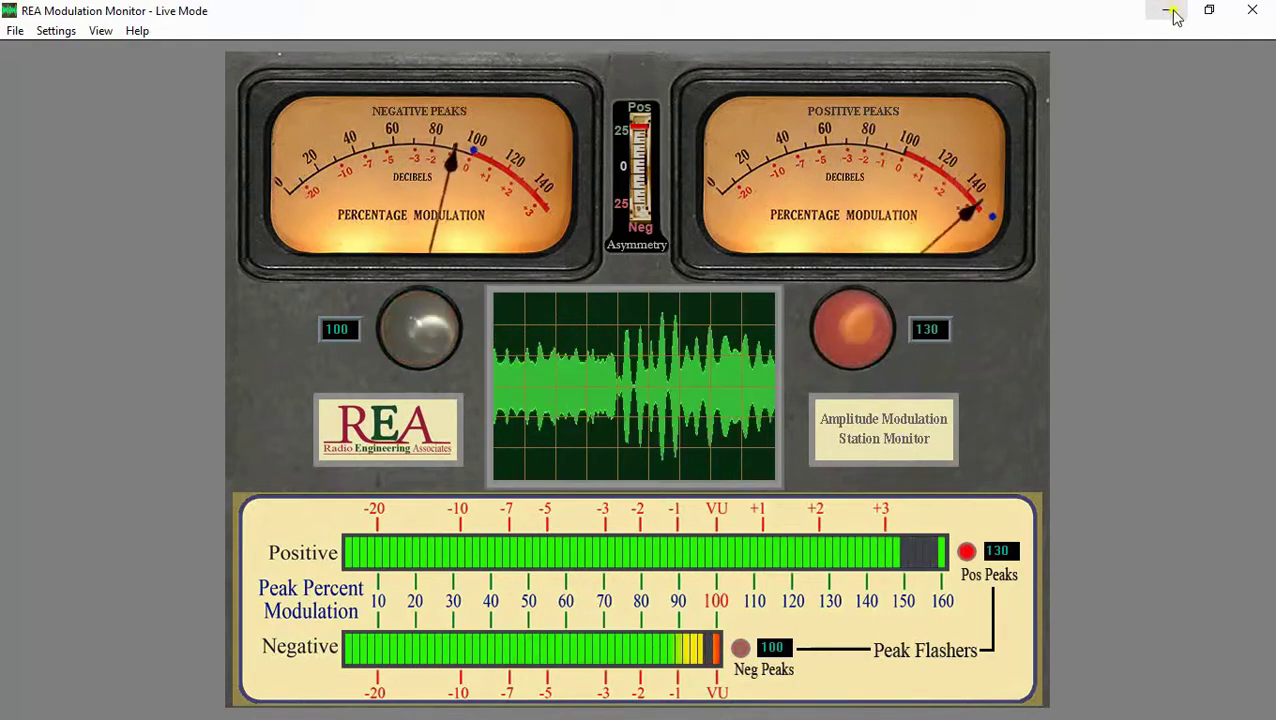
- Minimize the monitor and widen the AM filter from ±8.0 kHz to about ±8.7 kHz
left_click(1161, 14)
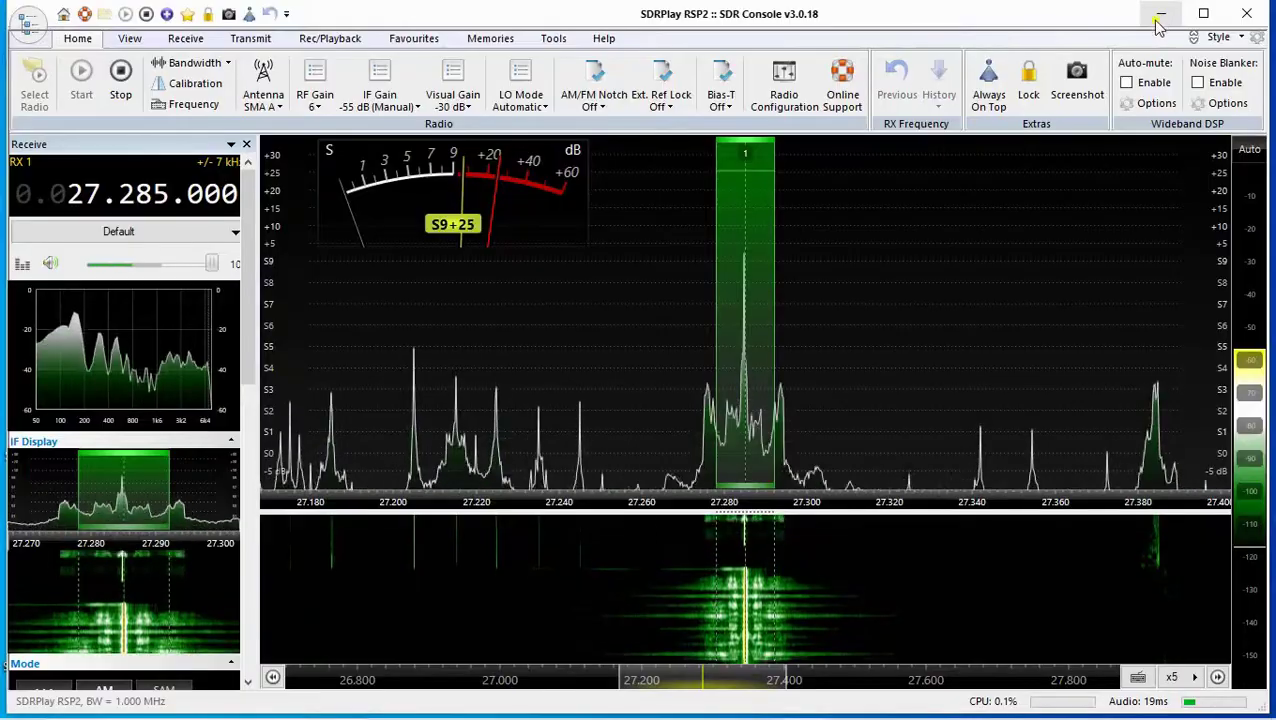
left_click_drag(248, 360, 248, 470)
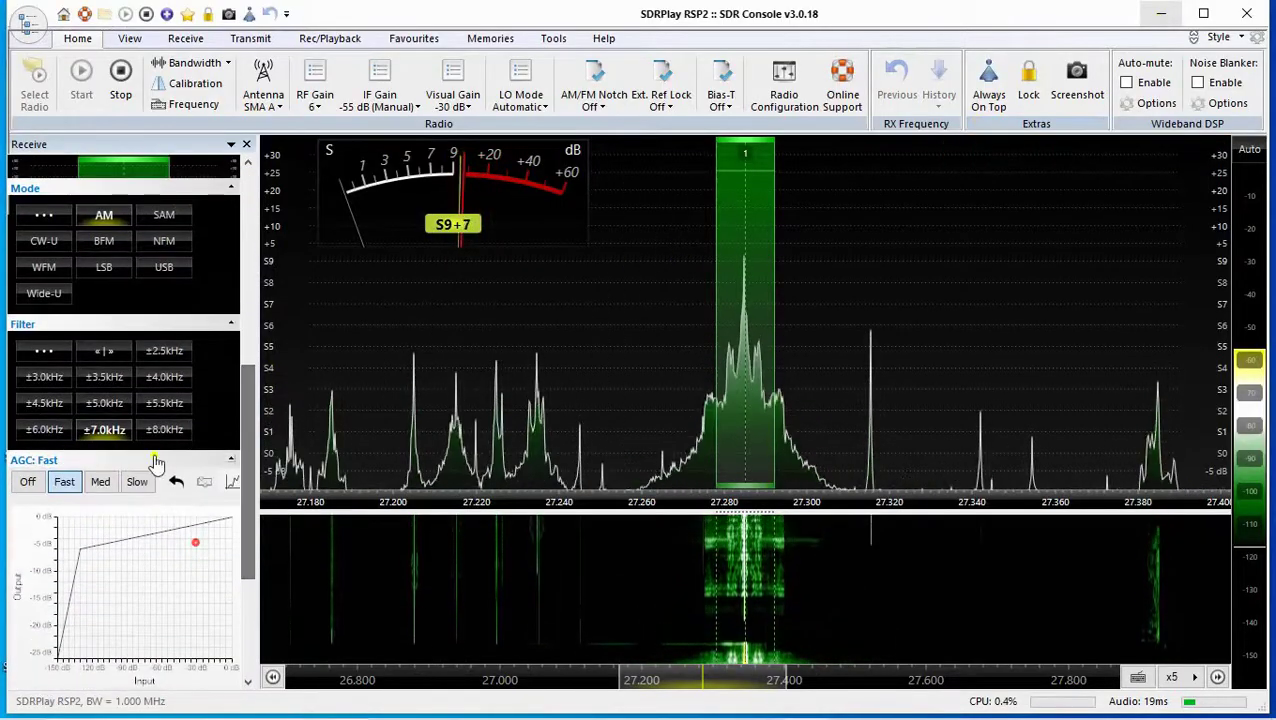
left_click(165, 430)
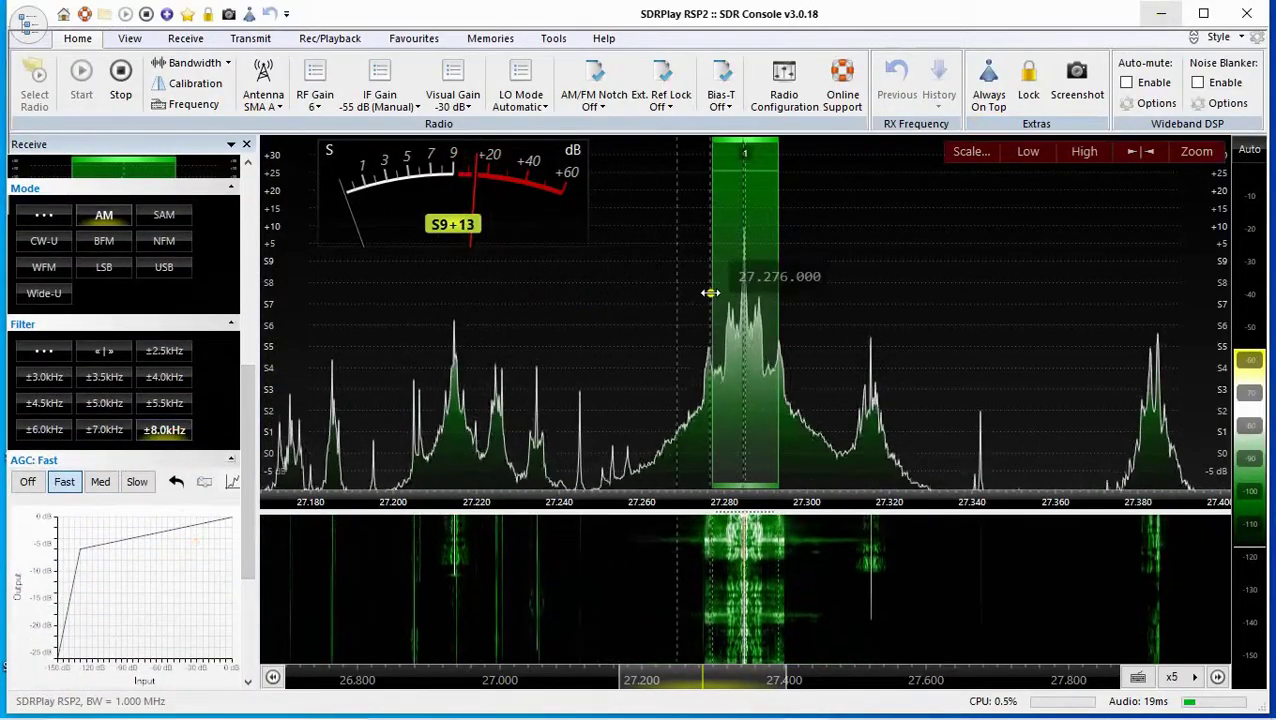
left_click_drag(712, 299, 710, 299)
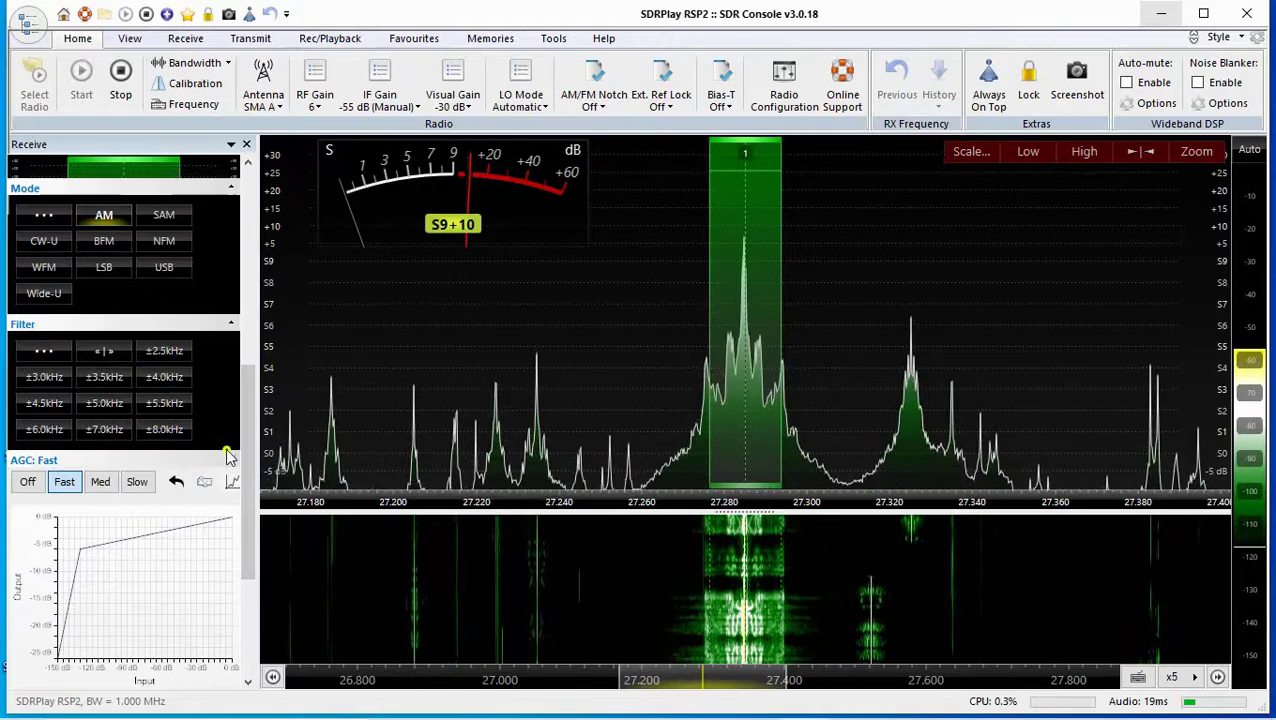
scroll(250, 430, "up", 3)
scroll(255, 432, "up", 3)
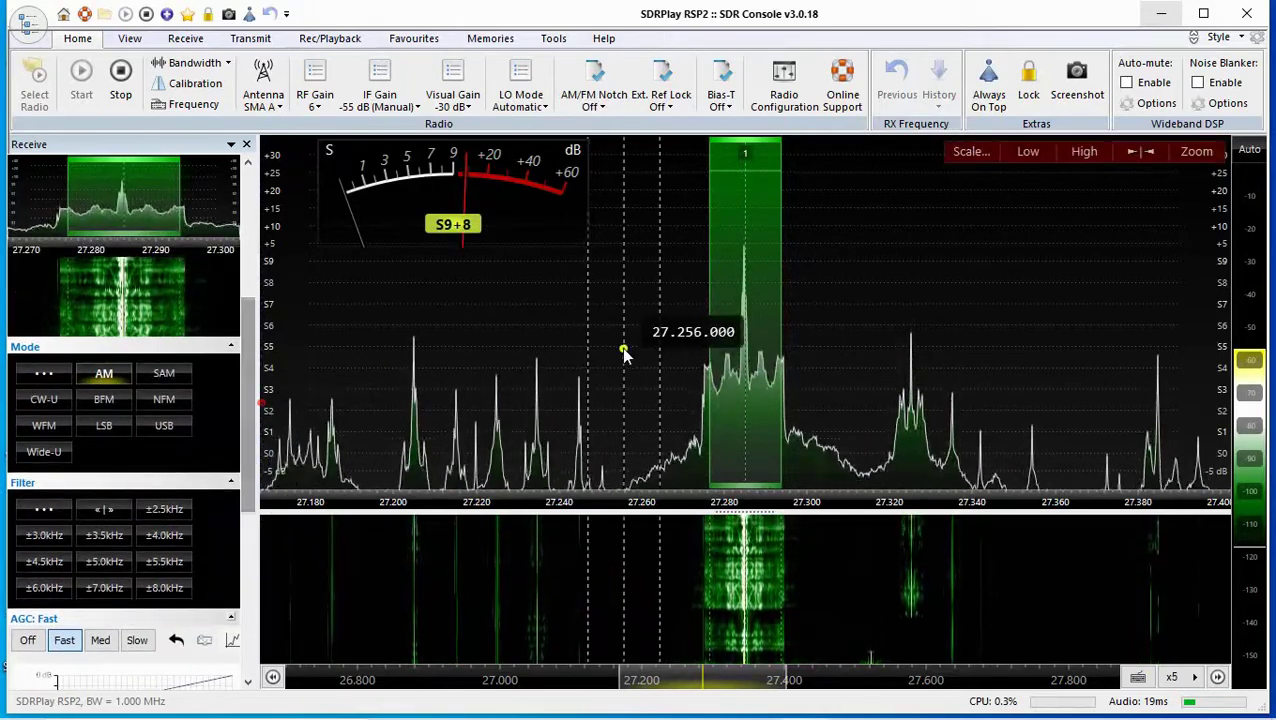
- Bring REA Modulation Monitor forward to watch peaks near 100% negative and 140–150% positive
left_click(895, 701)
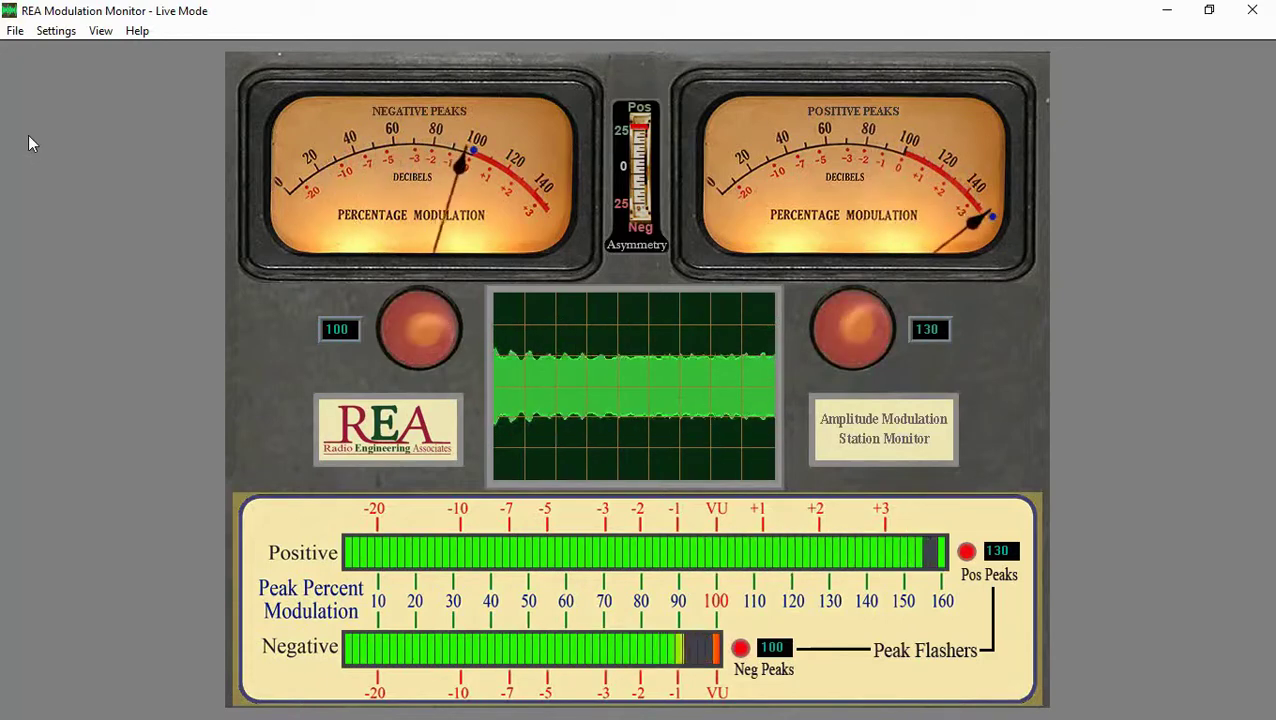
- Return to SDR Console and drag the passband edge to set the filter to about ±10268 Hz
key("alt+Tab")
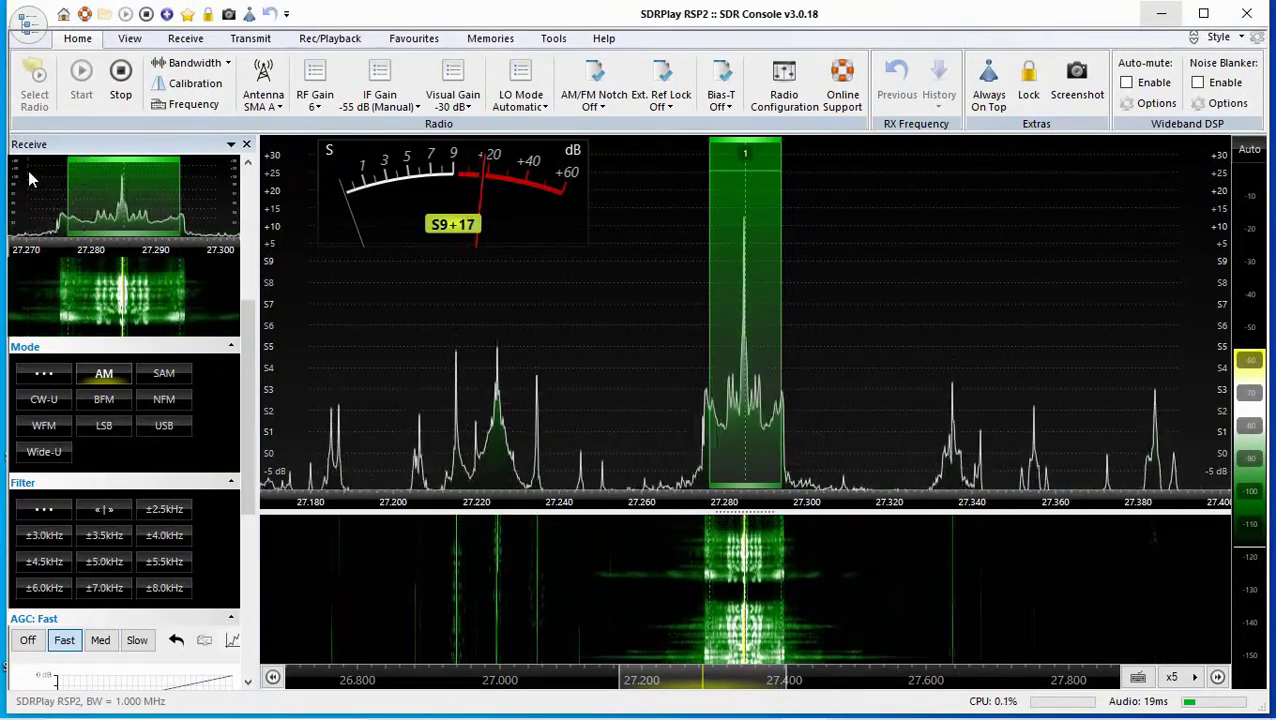
mouse_move(708, 315)
left_click_drag(708, 315, 700, 322)
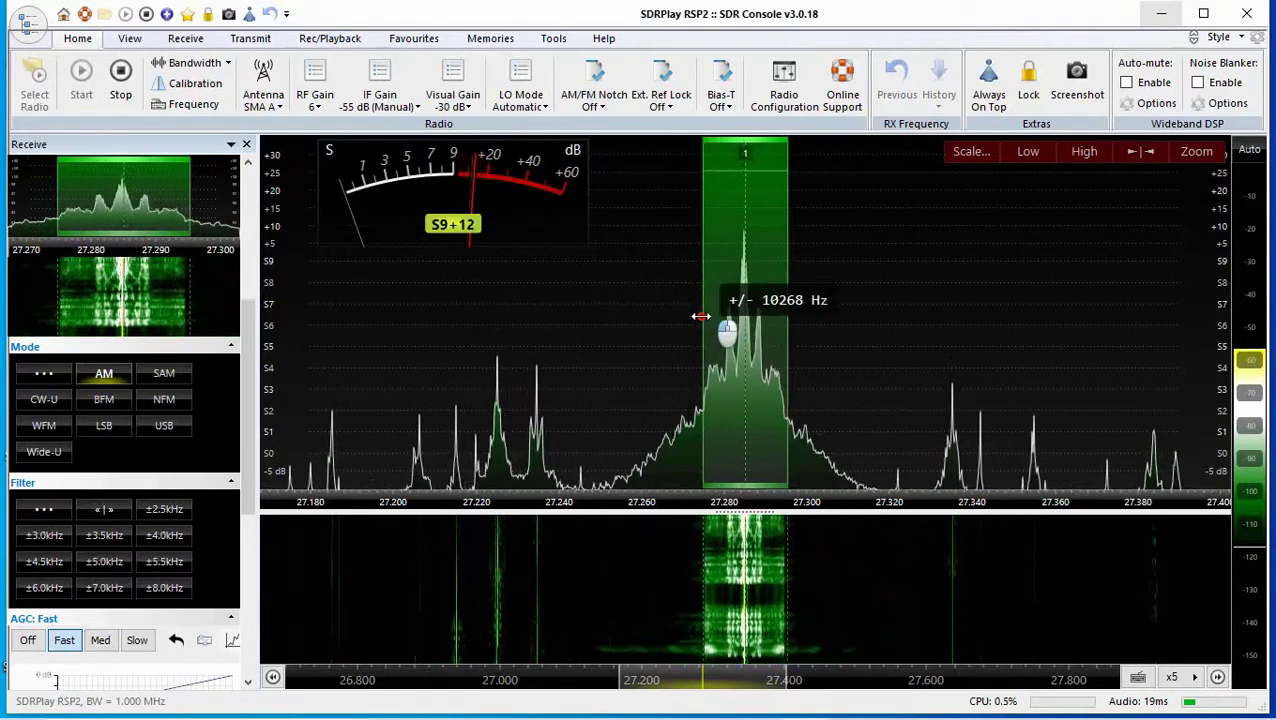